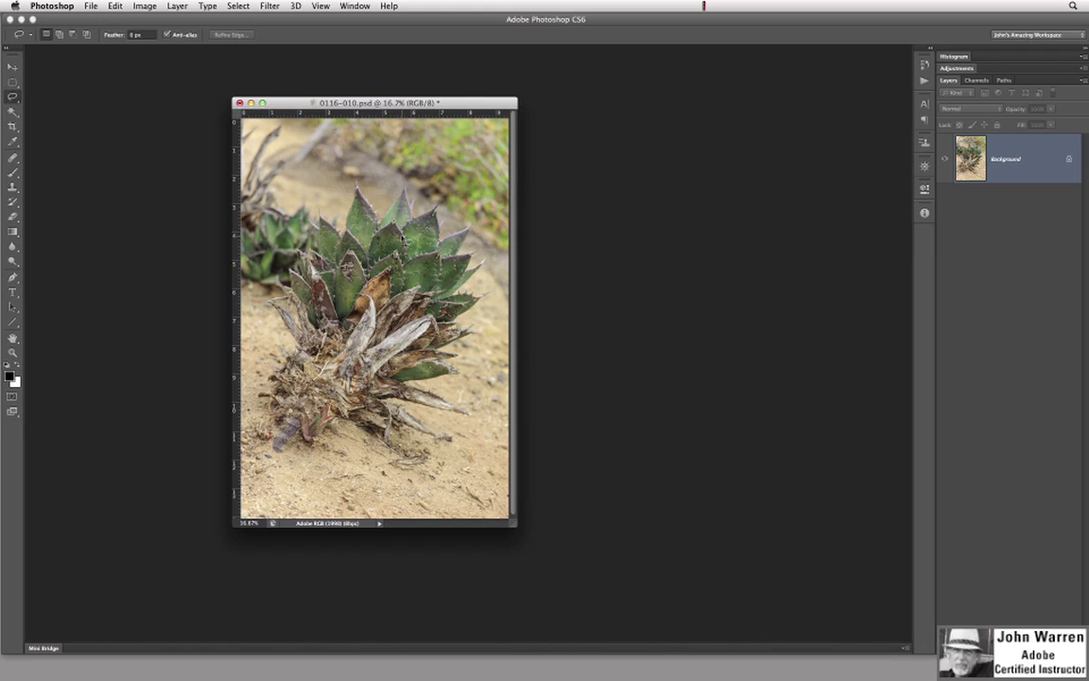
Open the Select menu for the agave photo 0116-010.psd.
click(240, 7)
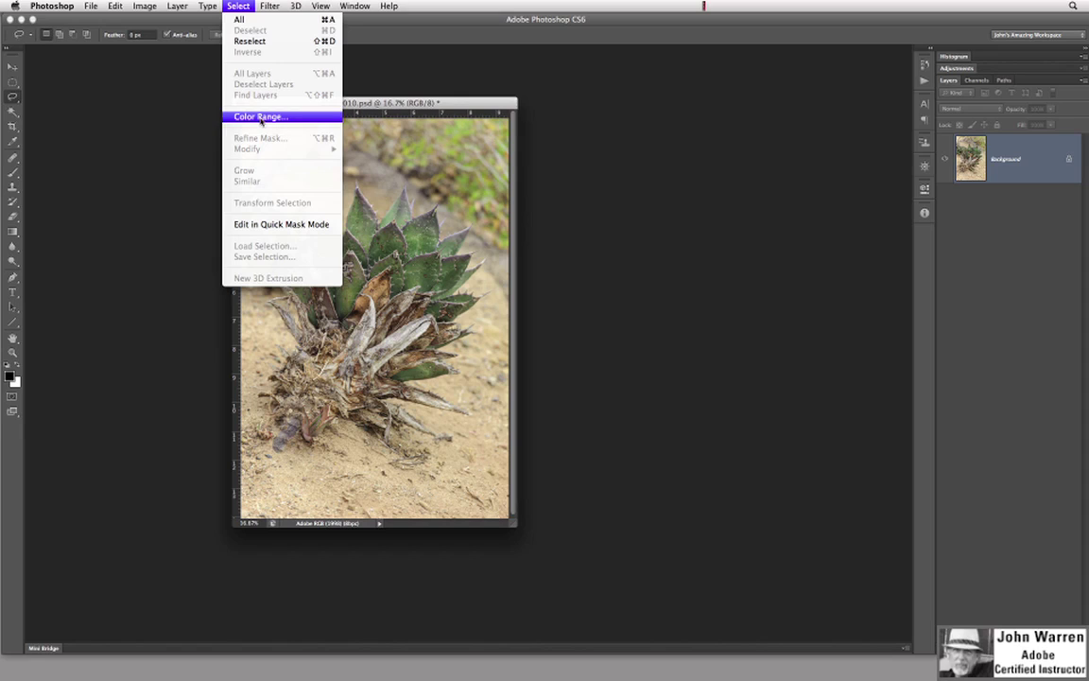
Open Color Range, keep Sampled Colors, and sample a green agave leaf with the eyedropper.
click(265, 117)
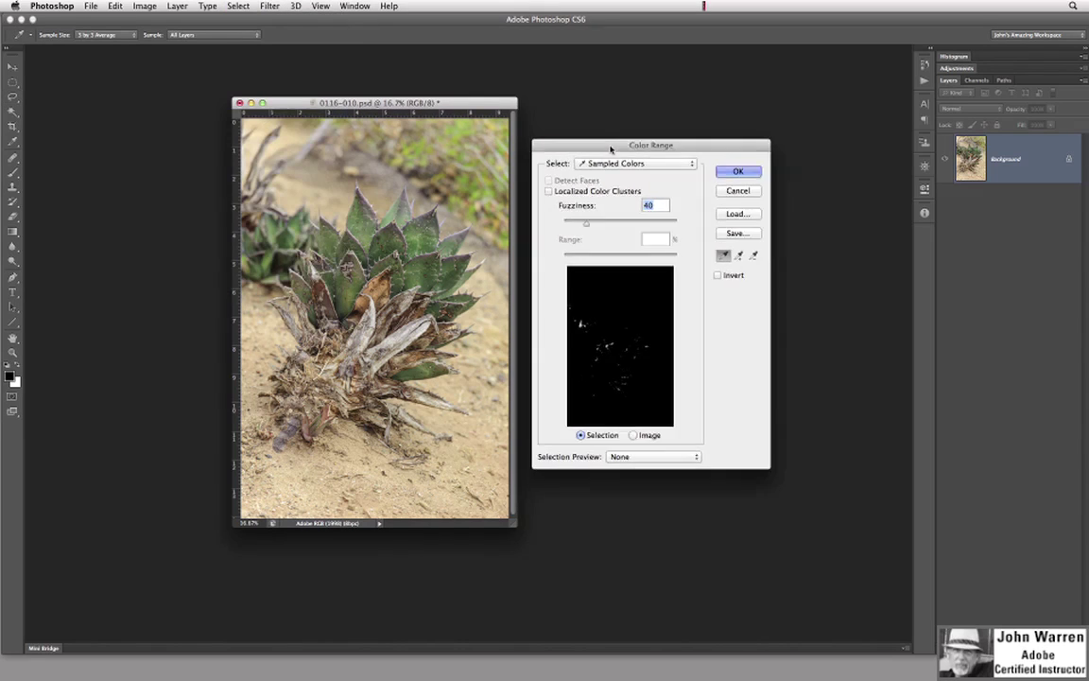
drag(615, 146, 605, 148)
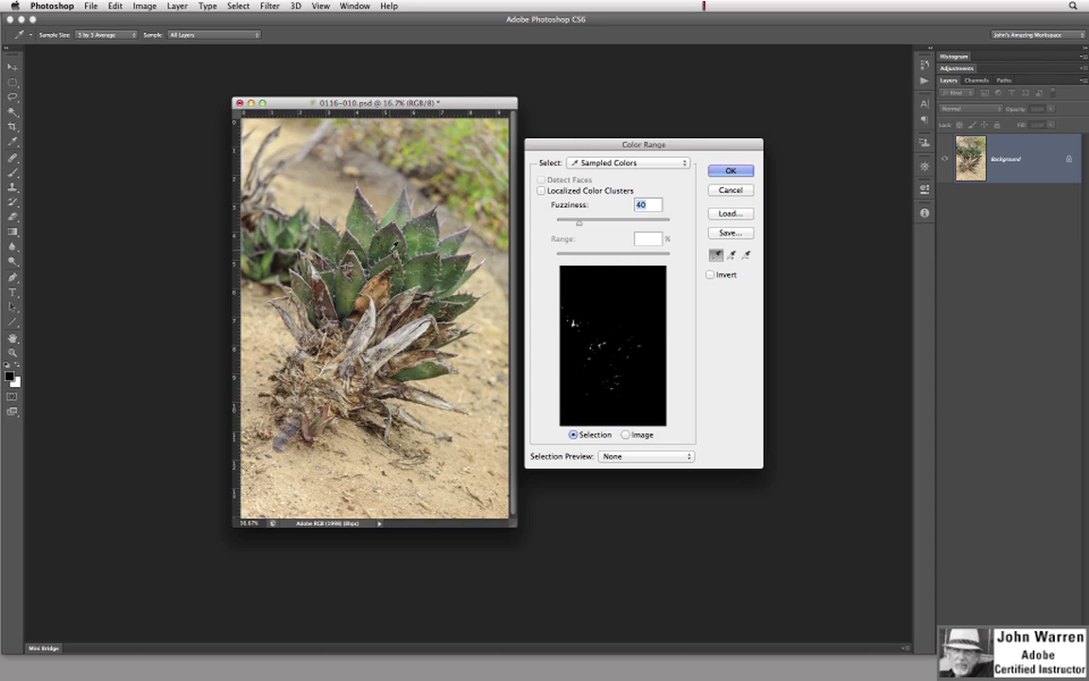
click(633, 164)
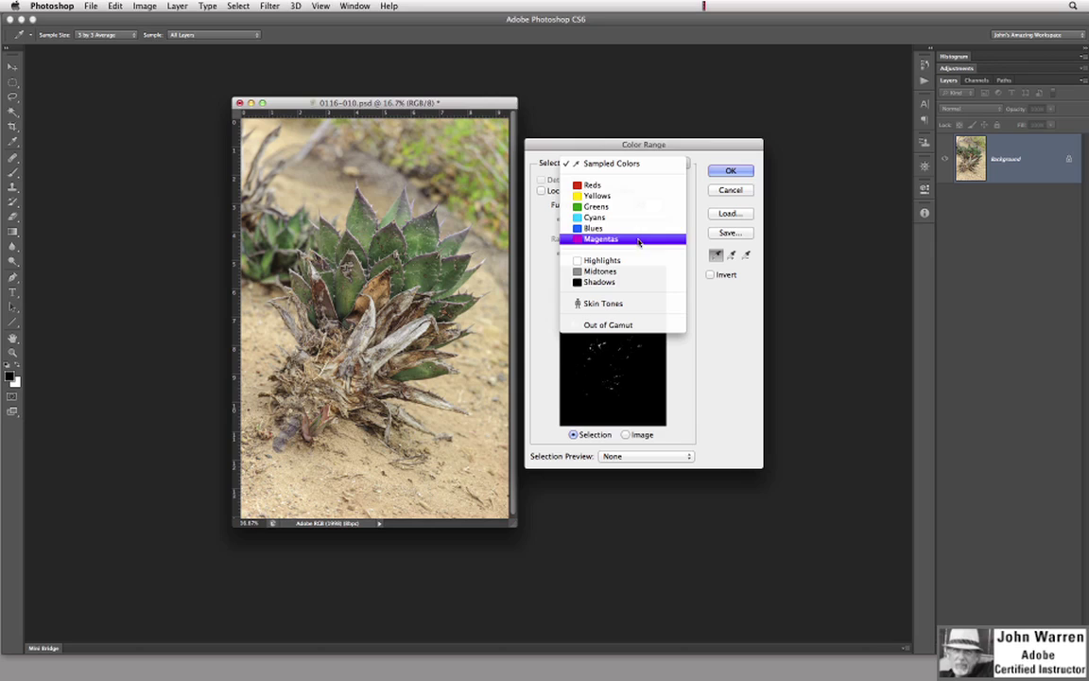
click(656, 164)
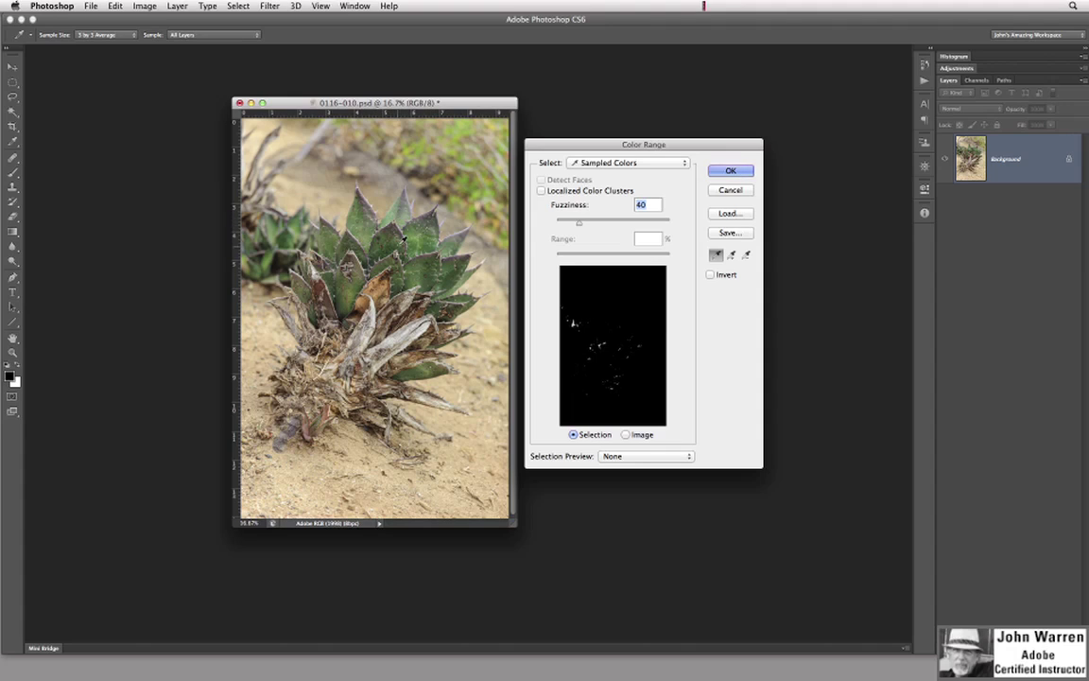
click(359, 216)
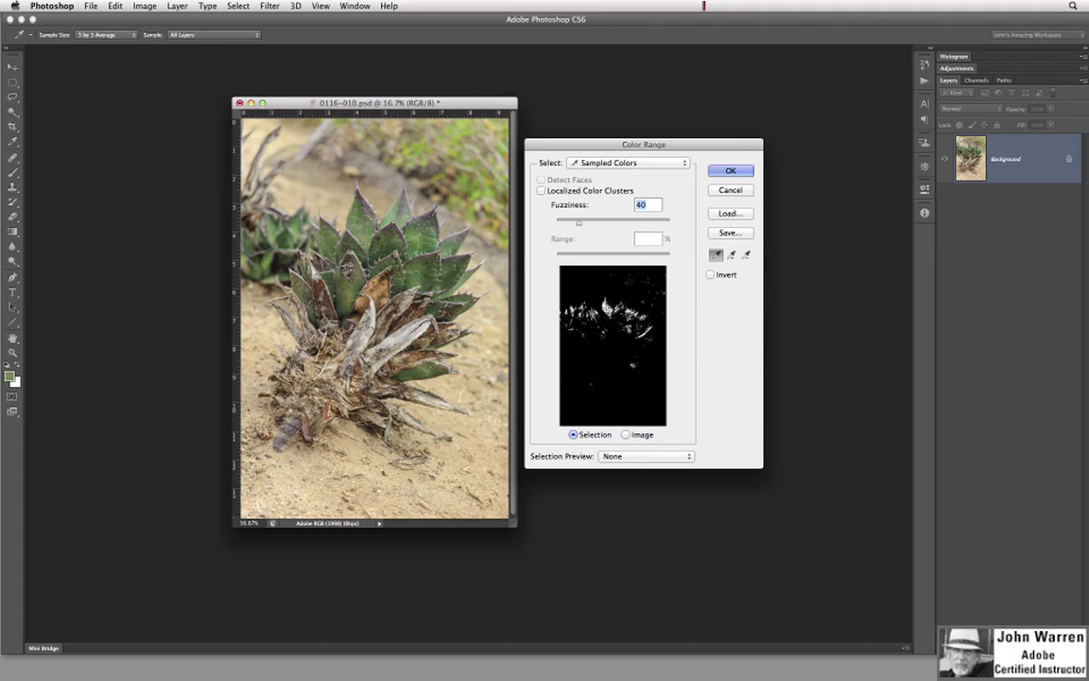
Resample a leaf, add further leaf tones, and subtract the top-right background colours.
click(575, 314)
click(731, 257)
click(409, 249)
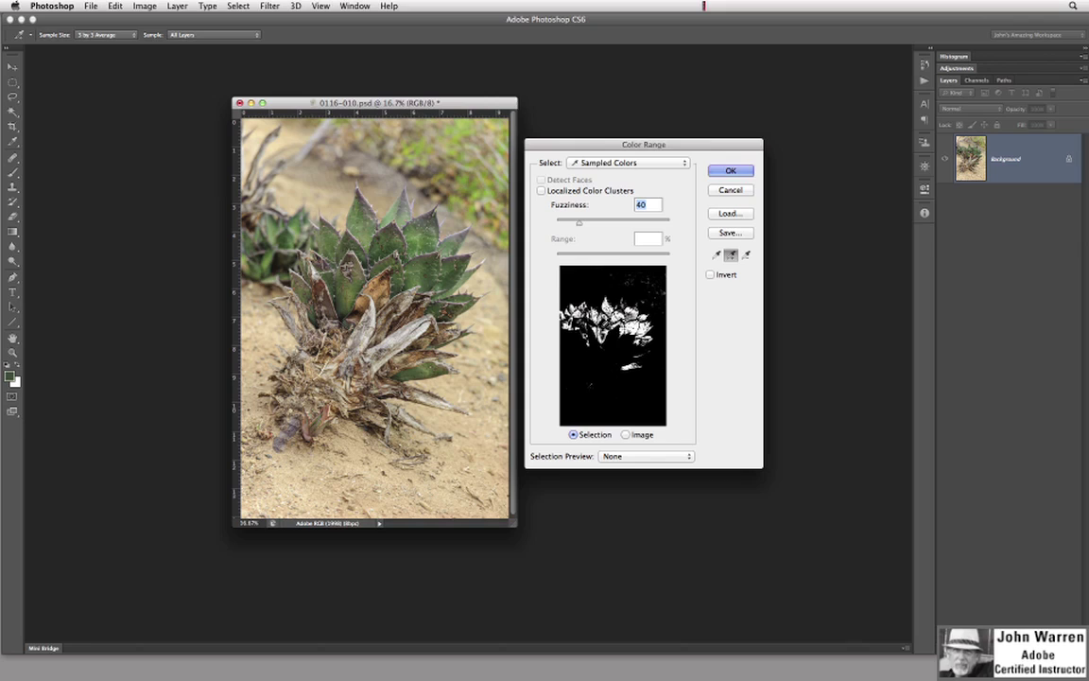
click(565, 307)
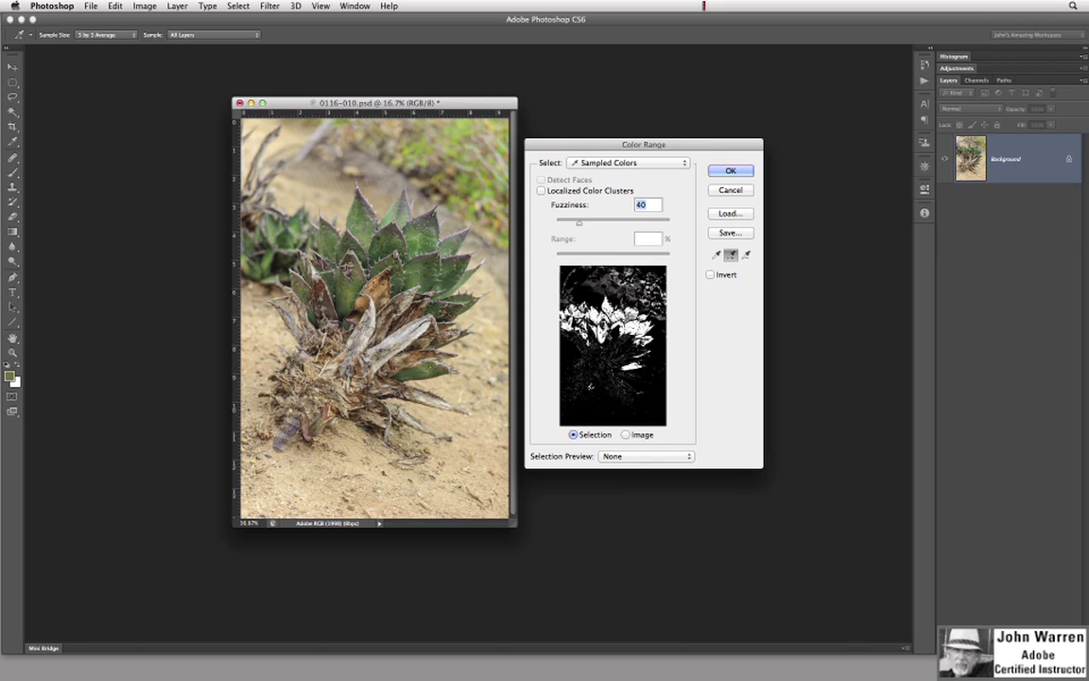
click(746, 256)
click(573, 266)
click(574, 270)
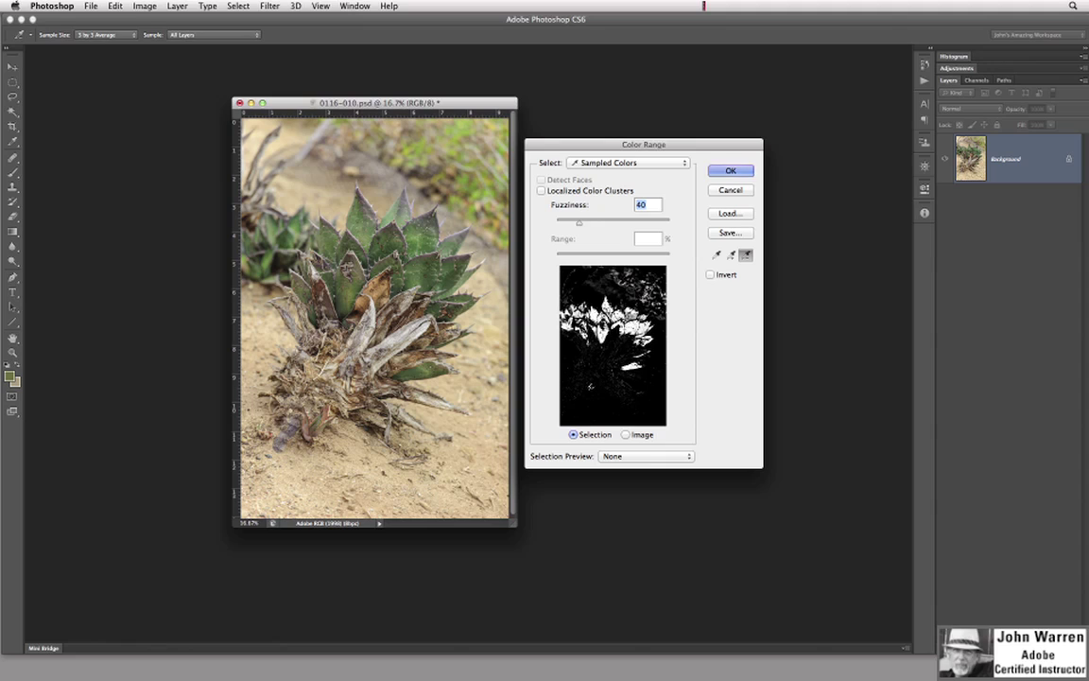
Add more top leaf colours while subtracting the dried lower leaves and tan sand tones.
click(587, 385)
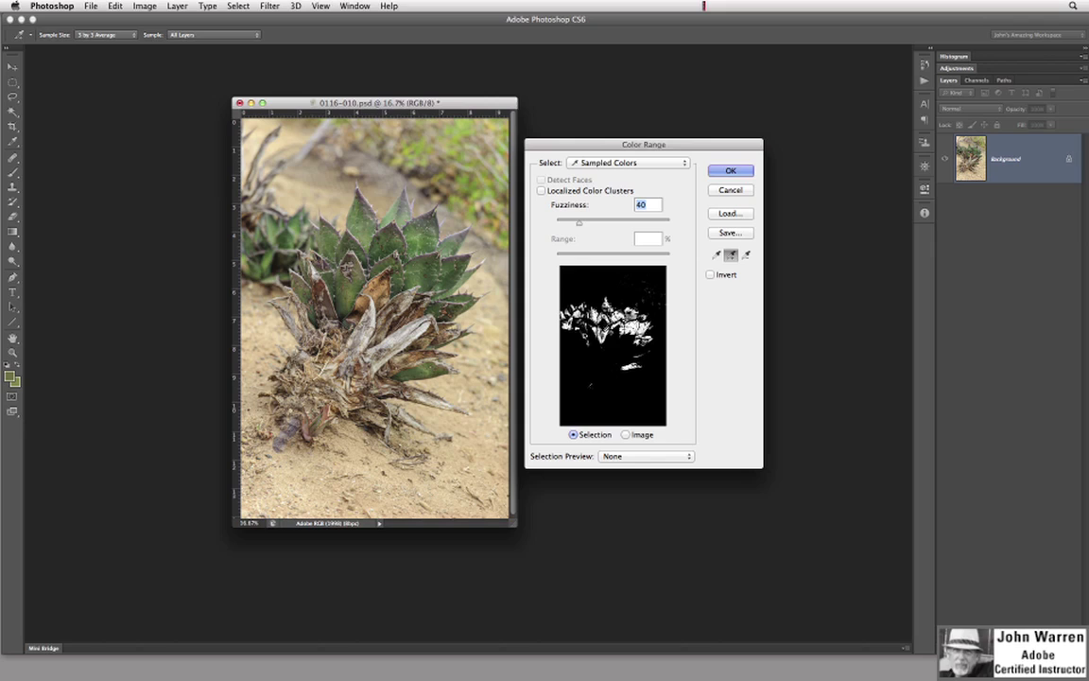
click(510, 283)
click(506, 283)
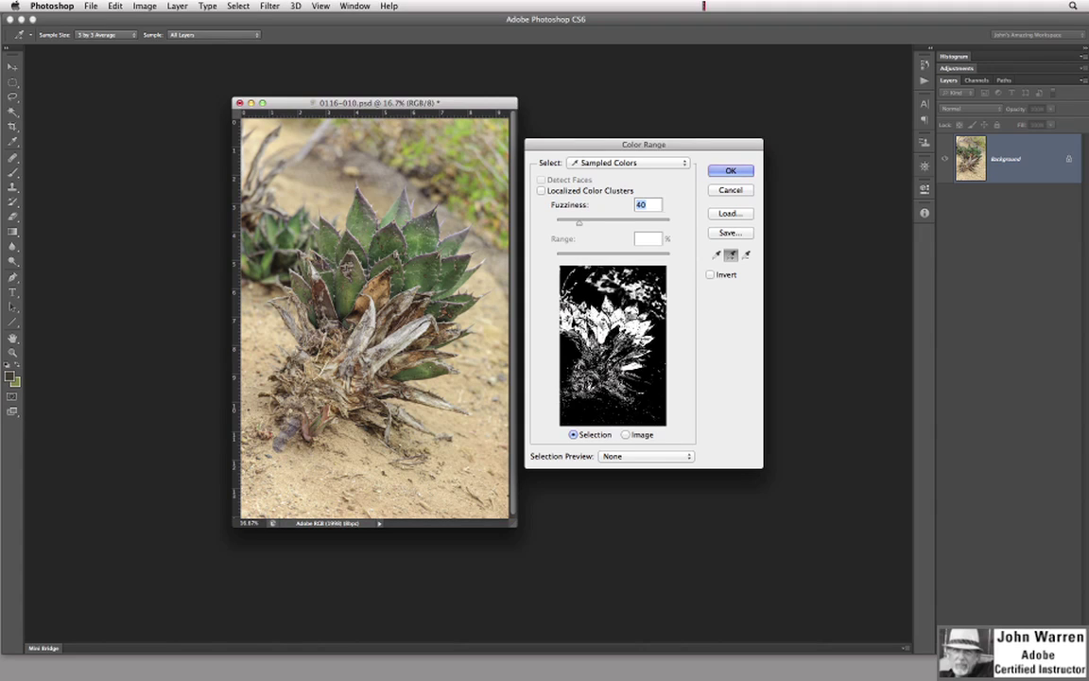
click(746, 254)
click(567, 352)
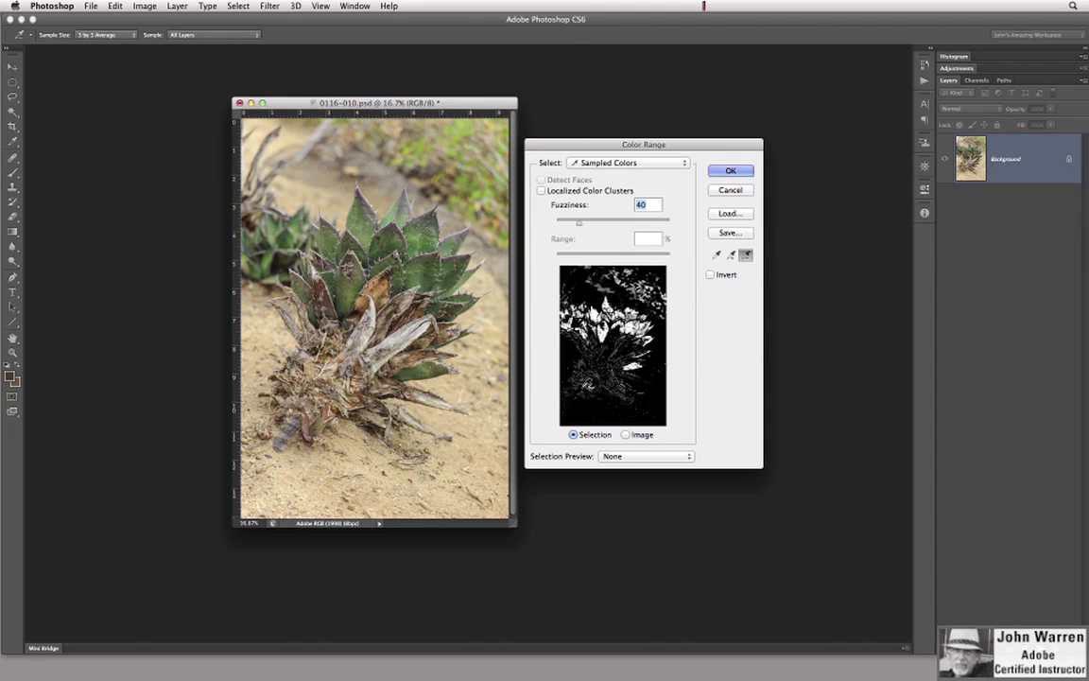
click(731, 254)
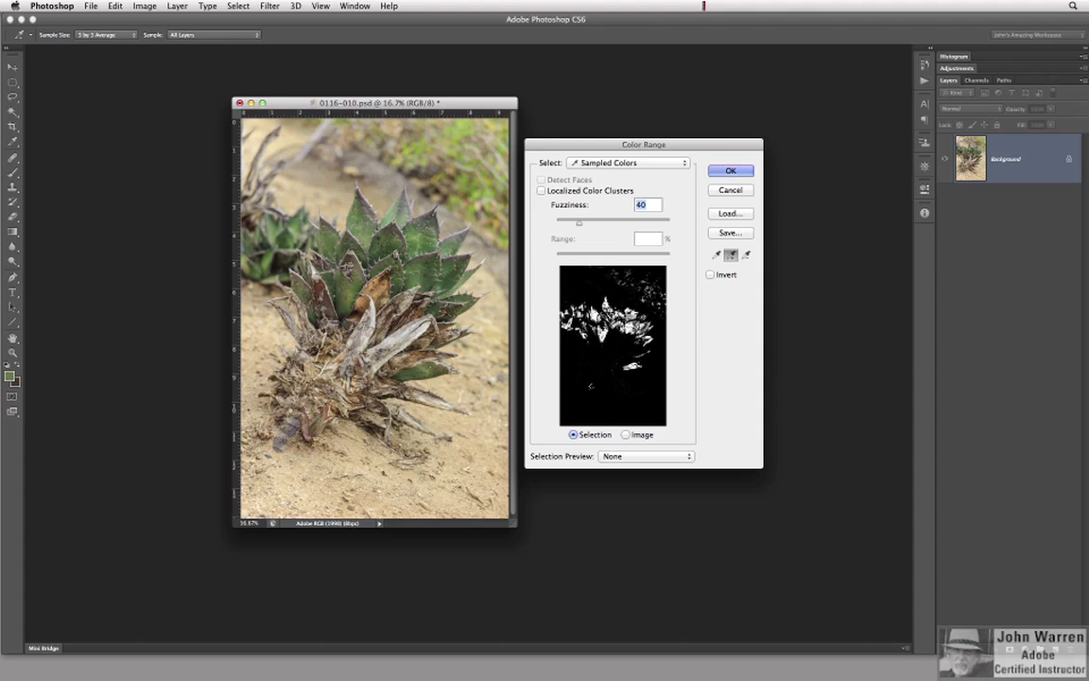
click(506, 288)
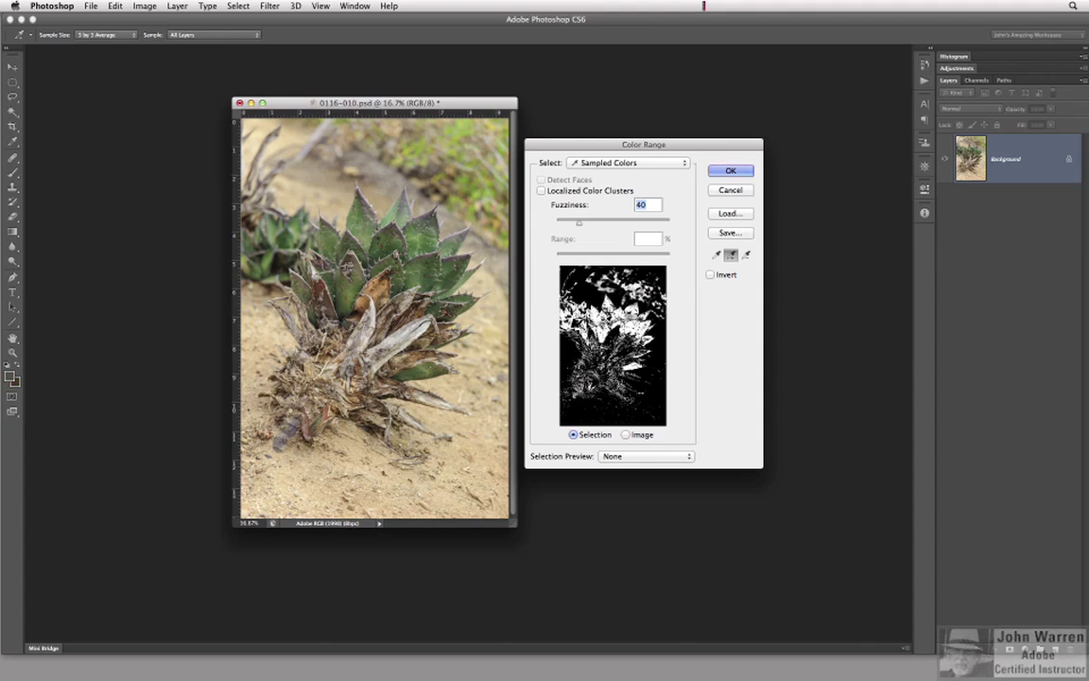
key(alt)
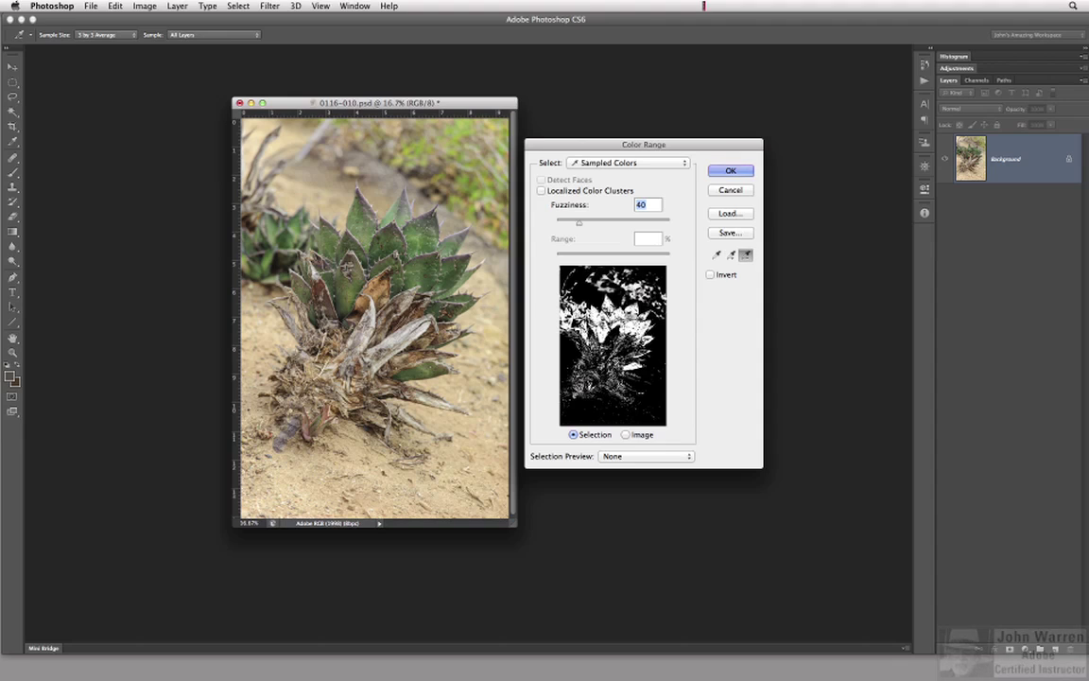
click(548, 369)
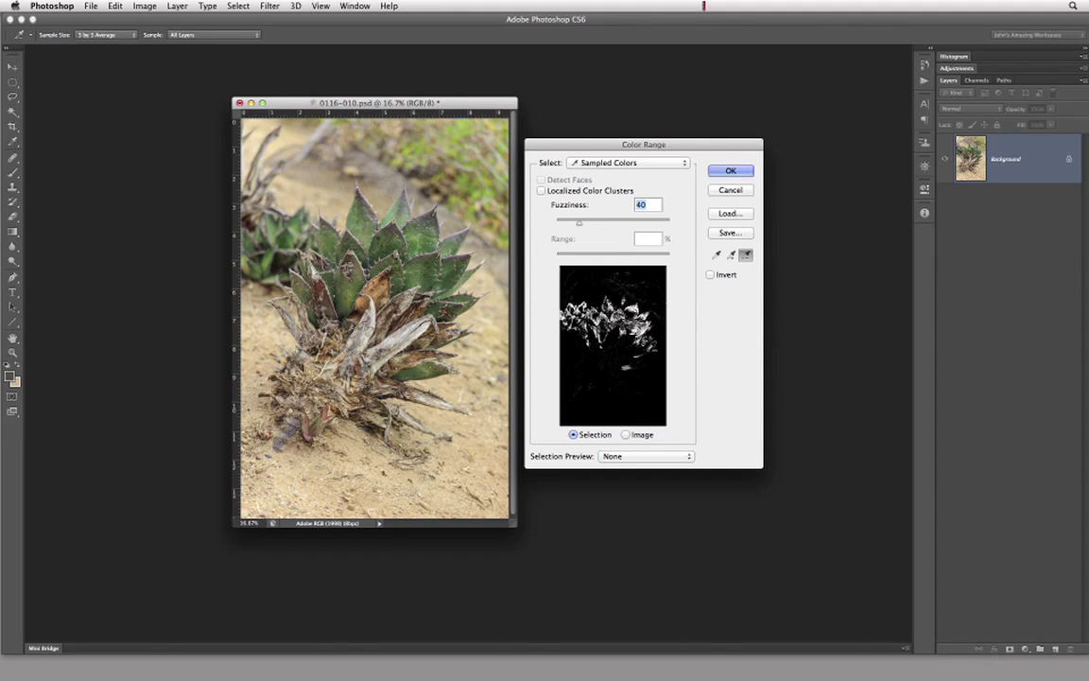
key(shift)
click(567, 284)
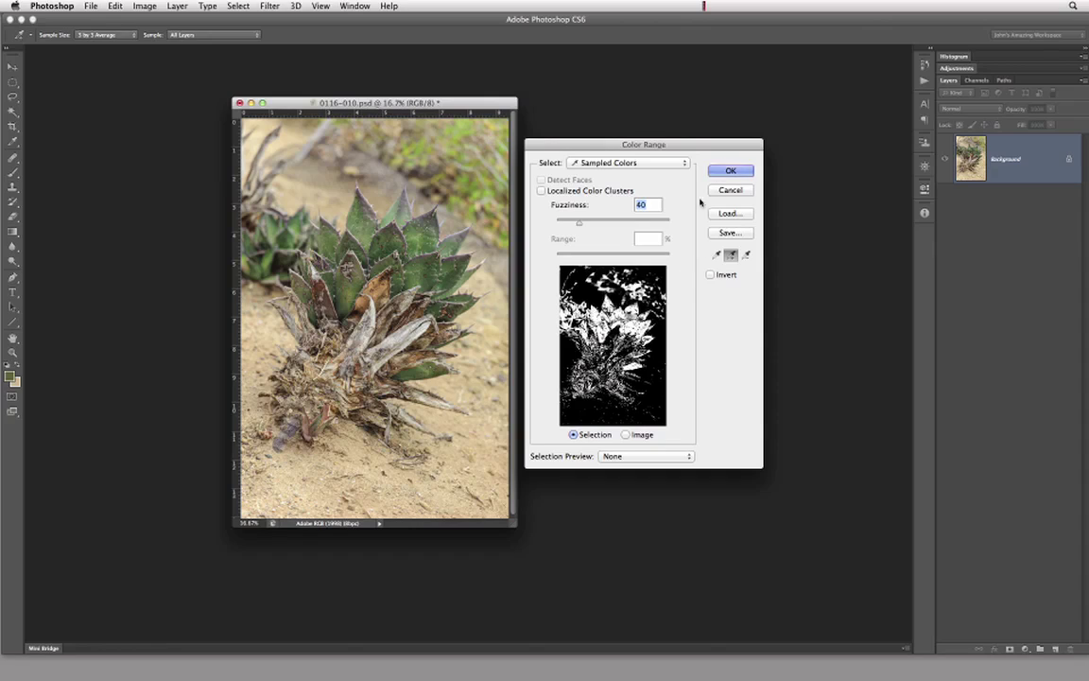
Turn on Localized Color Clusters, set Fuzziness to 45, and accept the Color Range selection.
click(541, 191)
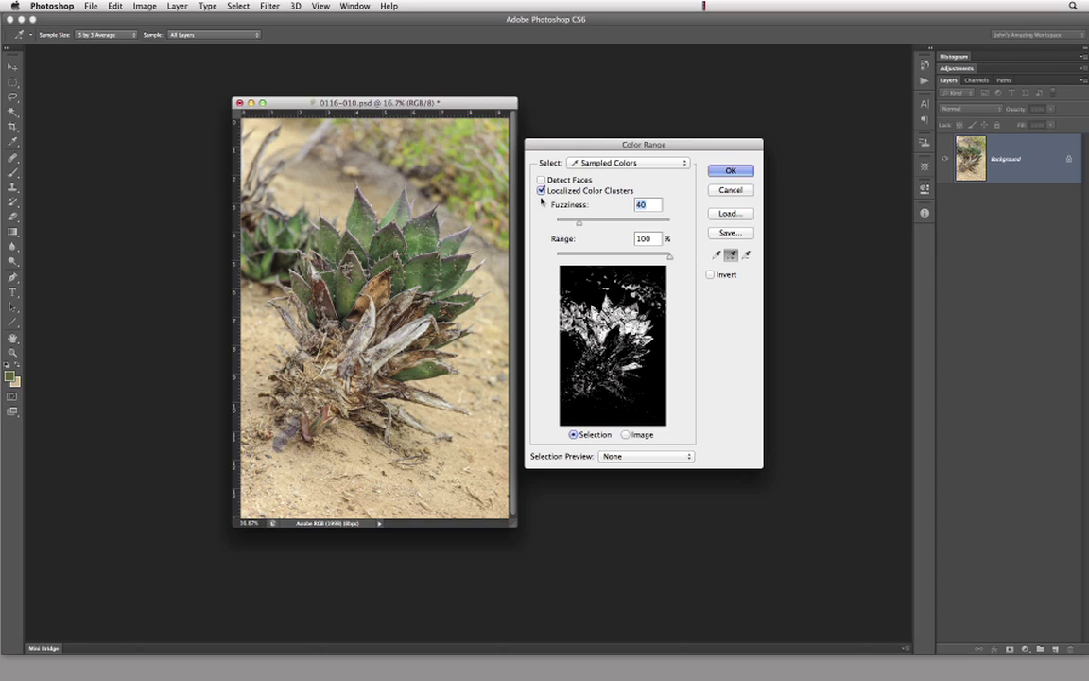
click(542, 191)
click(542, 191)
click(542, 191)
click(542, 191)
click(542, 191)
click(541, 191)
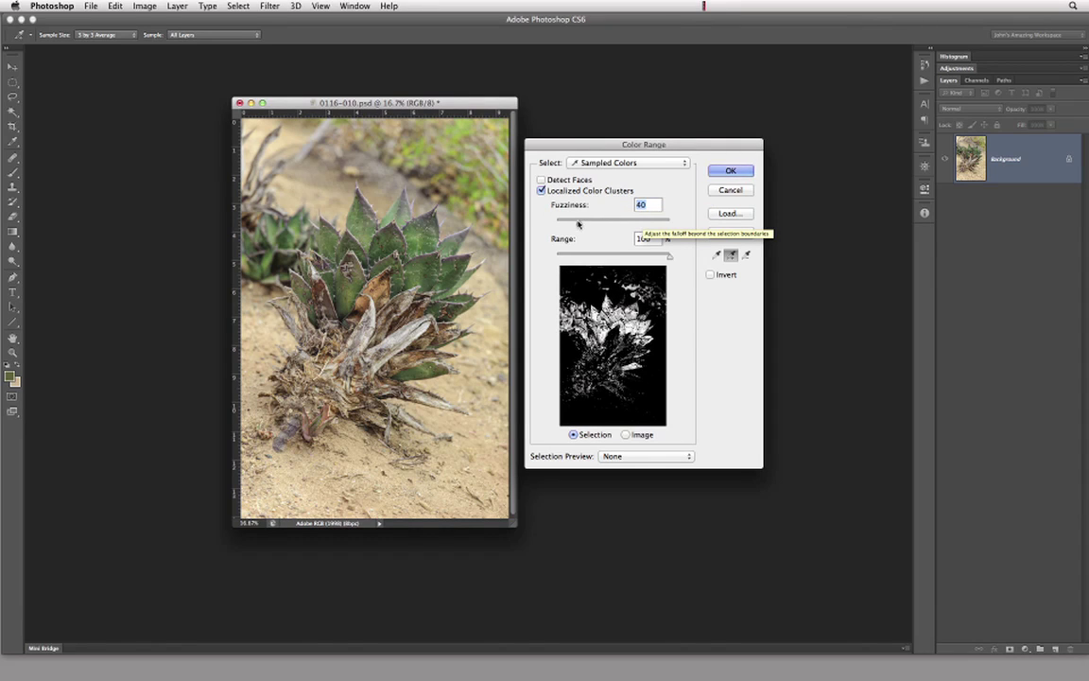
mouse_move(578, 223)
mouse_down()
mouse_move(607, 237)
mouse_move(558, 238)
mouse_move(583, 238)
mouse_up()
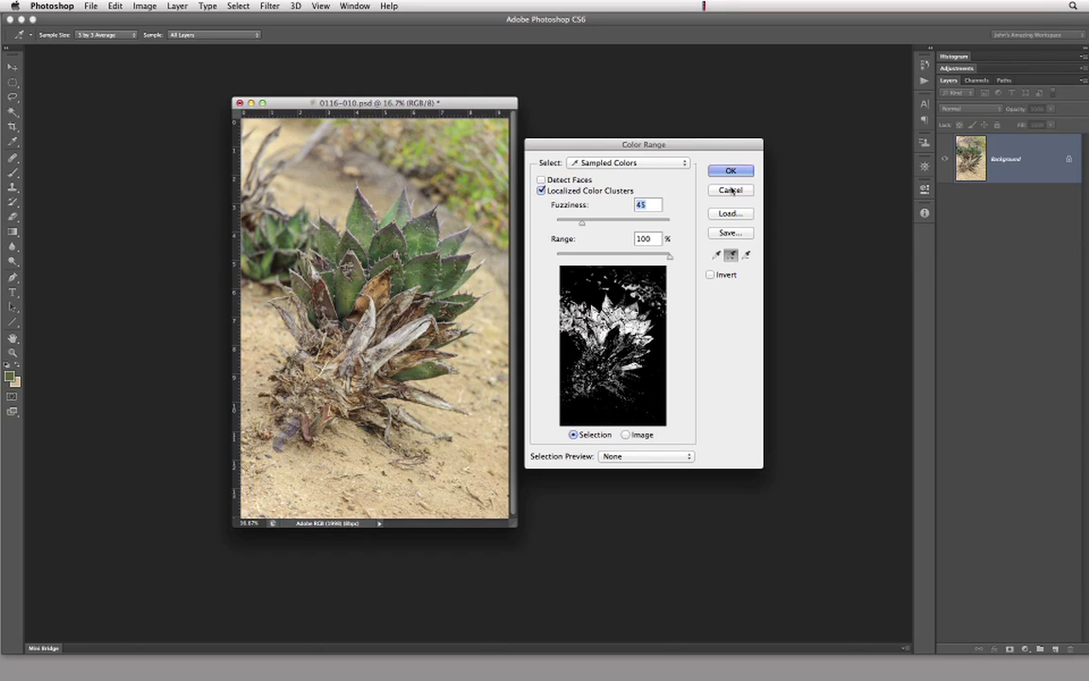
click(730, 171)
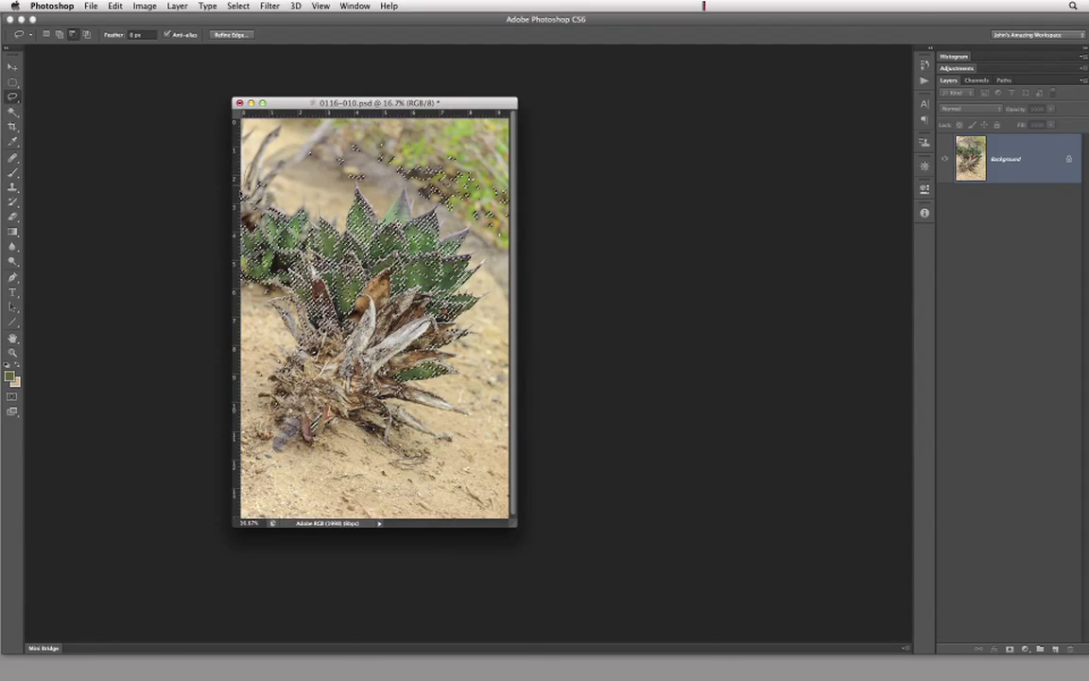
Lasso-subtract the lower dry leaves and stray background areas from the leaf selection.
drag(223, 196, 330, 170)
mouse_move(399, 179)
mouse_down()
mouse_move(486, 253)
mouse_move(477, 217)
mouse_move(379, 90)
mouse_move(267, 129)
mouse_move(262, 171)
mouse_move(227, 194)
mouse_up()
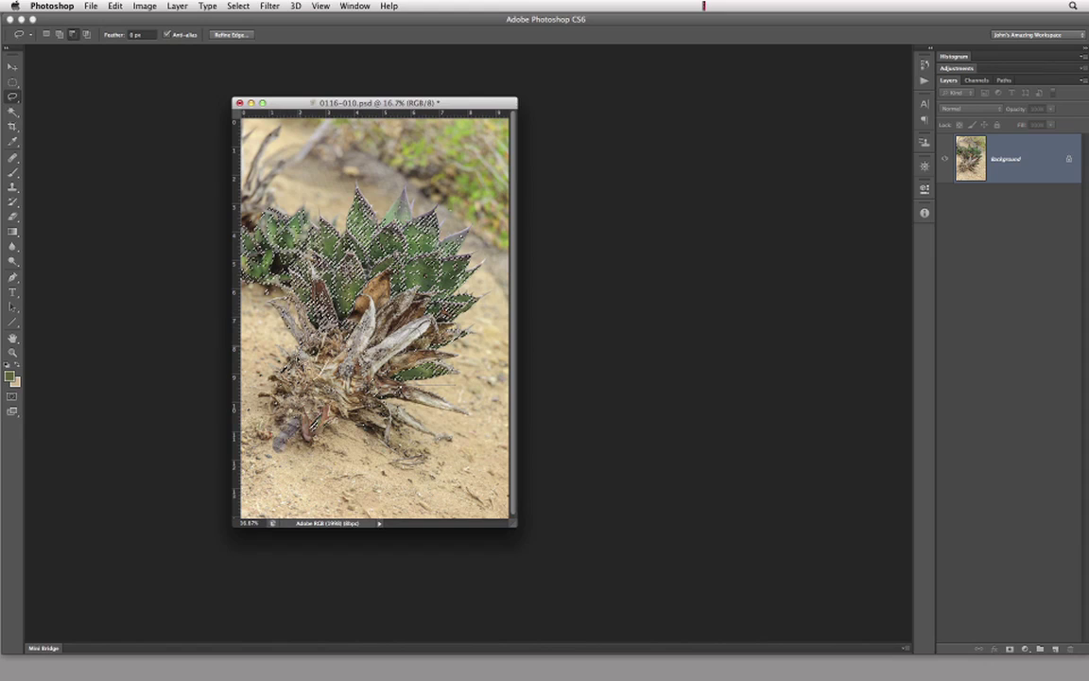
mouse_move(272, 326)
mouse_down()
mouse_move(248, 327)
mouse_move(223, 416)
mouse_move(345, 436)
mouse_move(458, 419)
mouse_move(460, 403)
mouse_up()
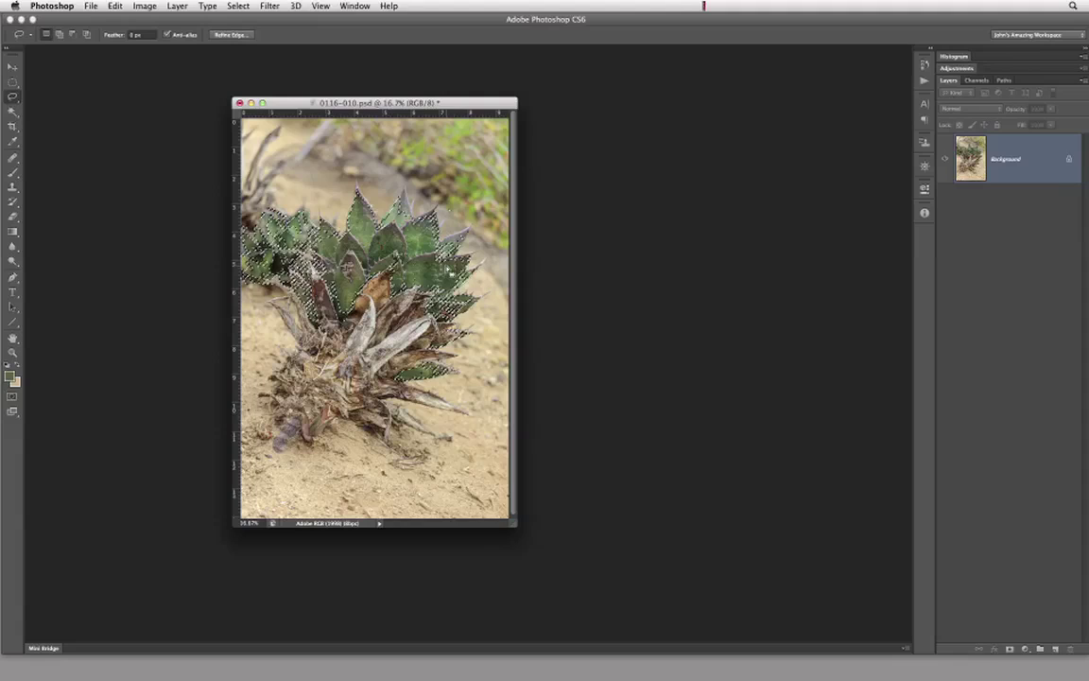
Feather the leaf selection by 2 pixels and return the Lasso to New Selection.
click(232, 6)
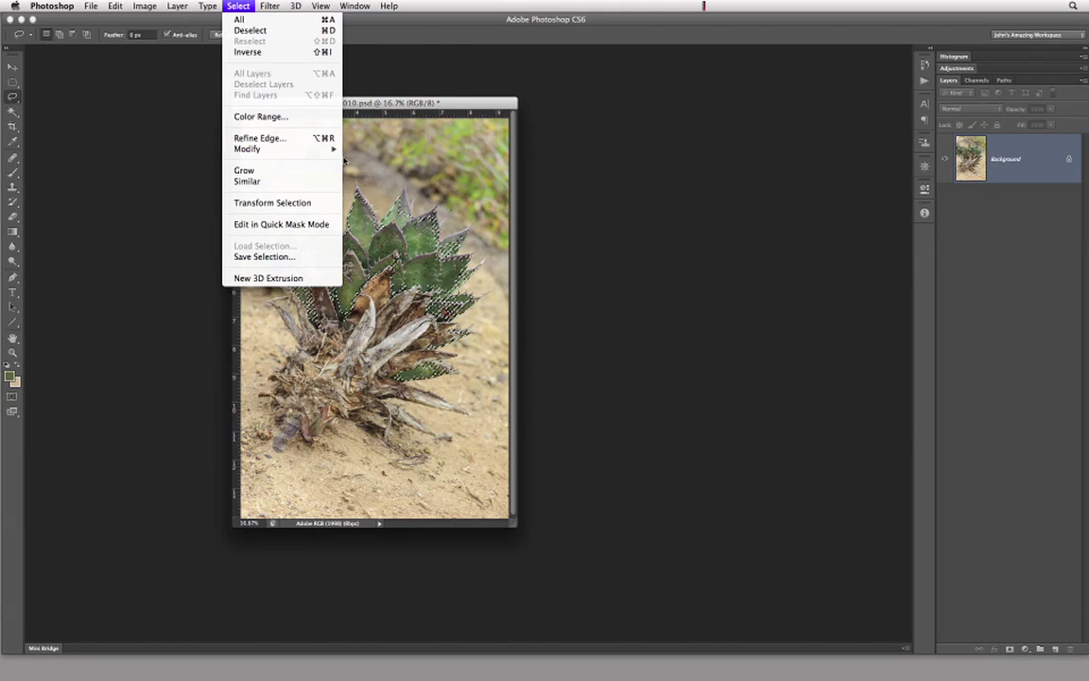
mouse_move(321, 148)
click(375, 188)
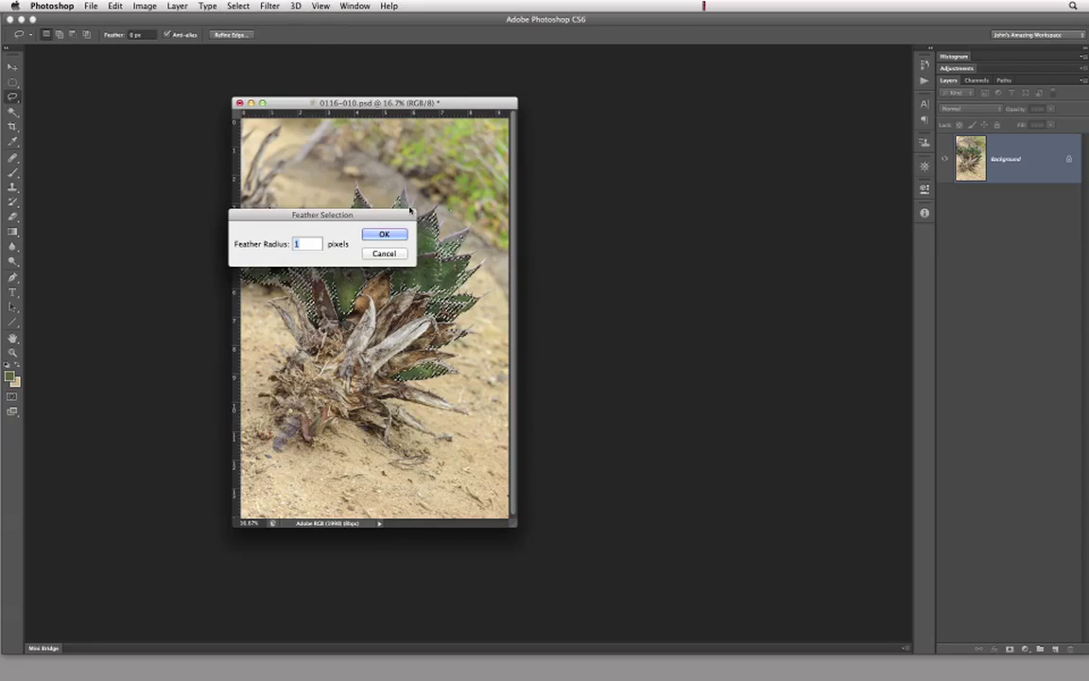
drag(408, 219, 576, 118)
text(2)
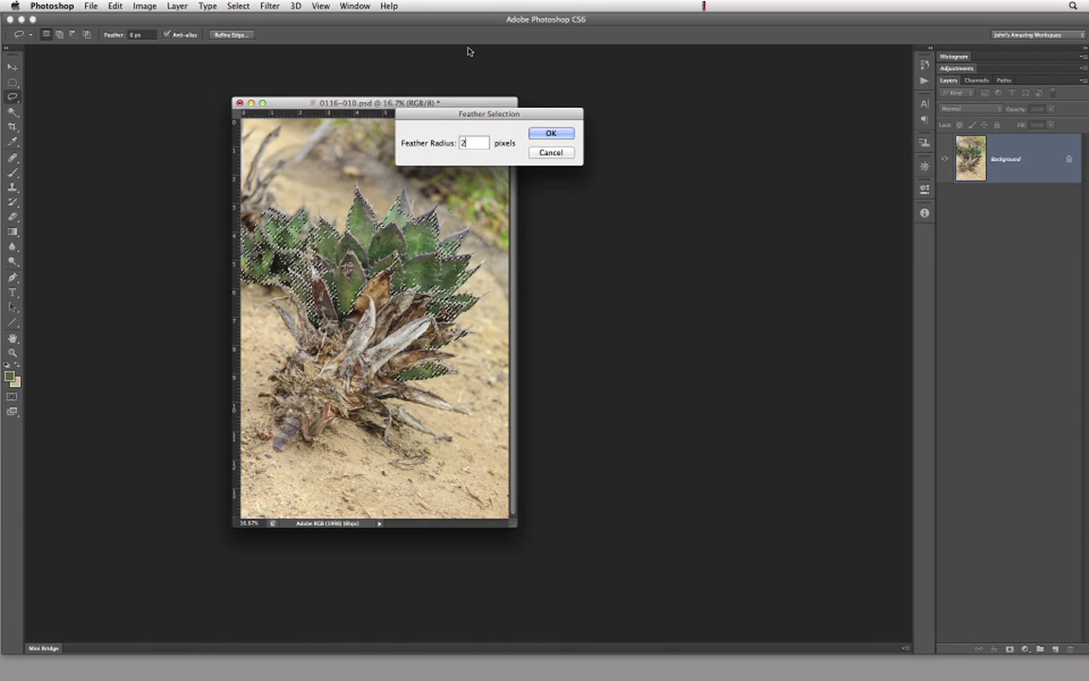
click(549, 134)
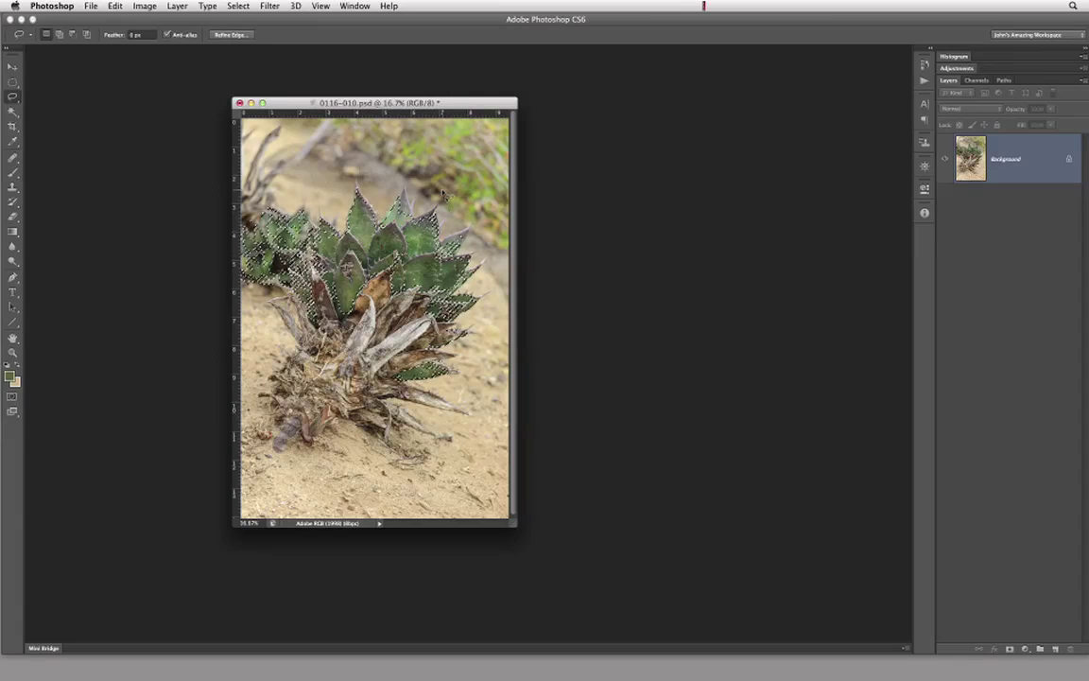
key(alt)
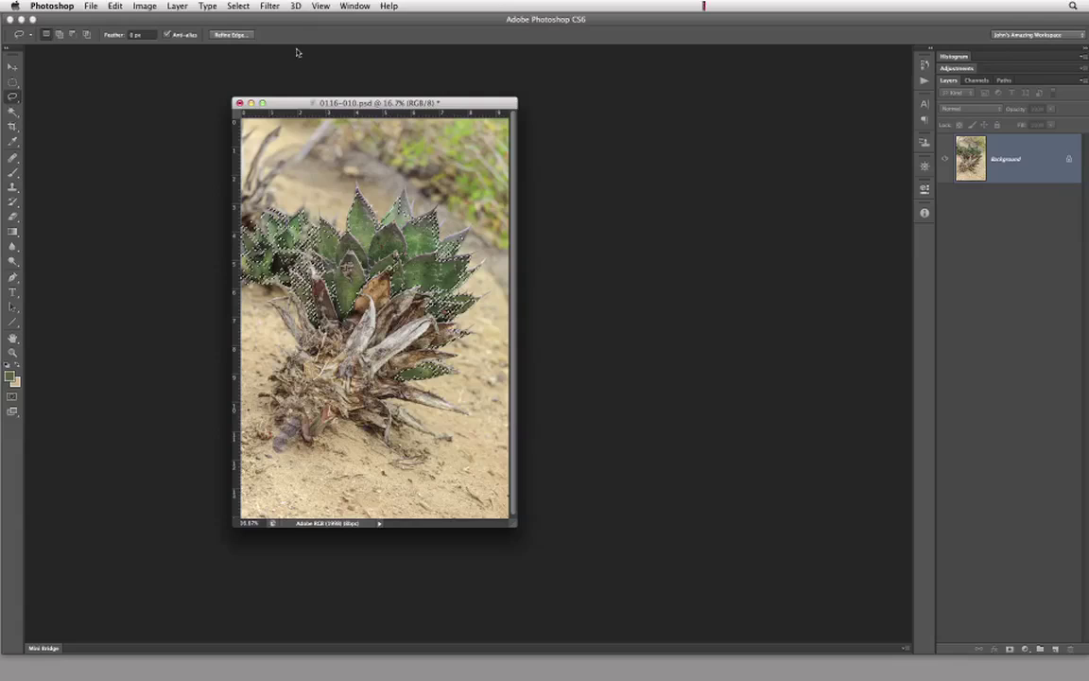
Apply Hue/Saturation with Hue +6 and Saturation +40 to the selected leaves.
click(142, 6)
mouse_move(162, 42)
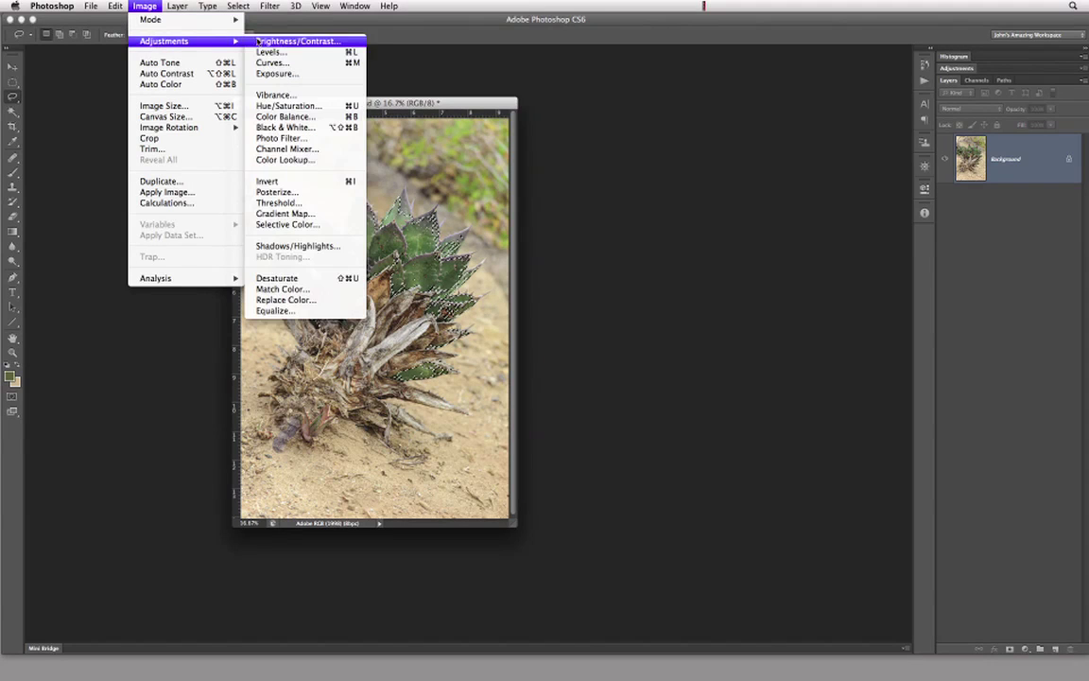
click(326, 109)
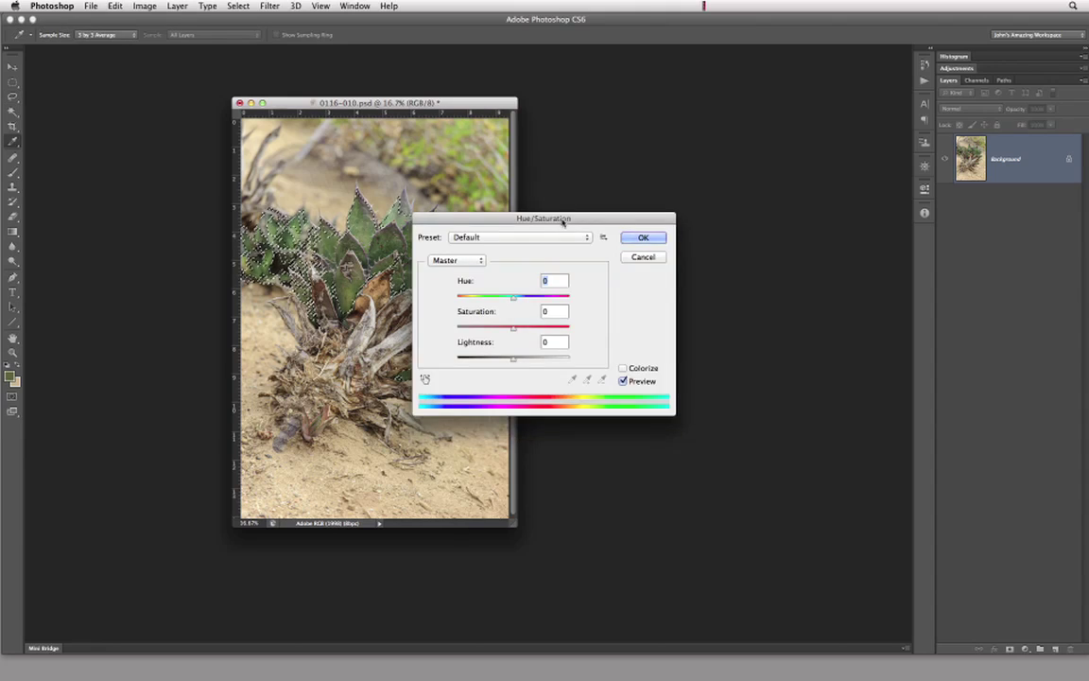
drag(557, 215, 669, 88)
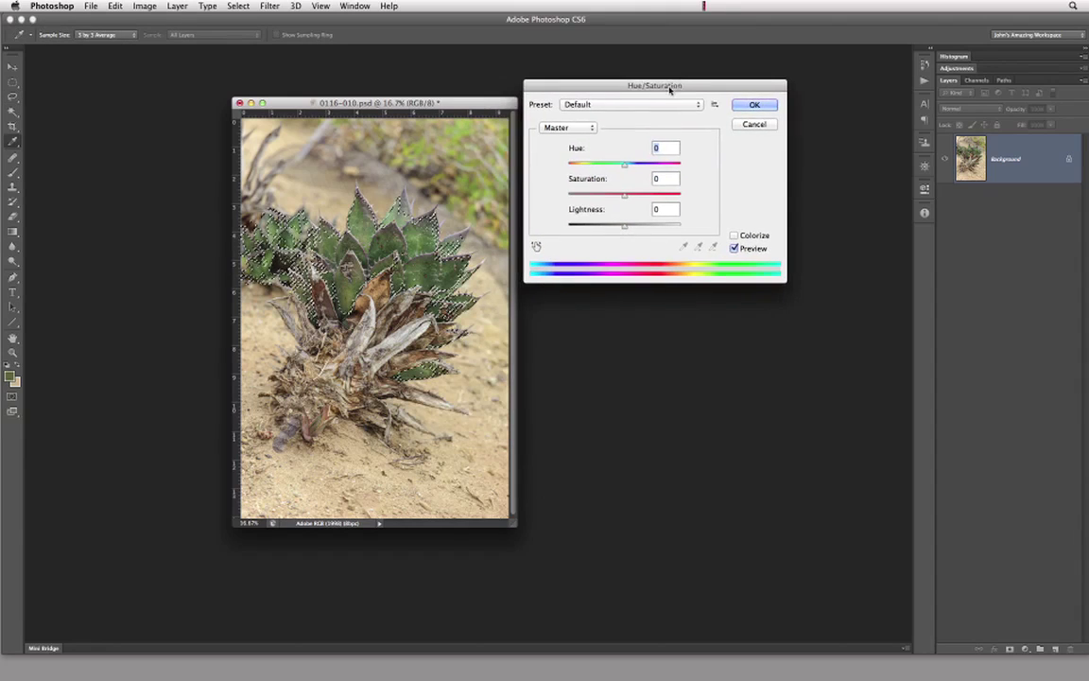
click(625, 200)
mouse_move(625, 200)
mouse_down()
mouse_move(654, 201)
mouse_move(615, 201)
mouse_move(645, 203)
mouse_up()
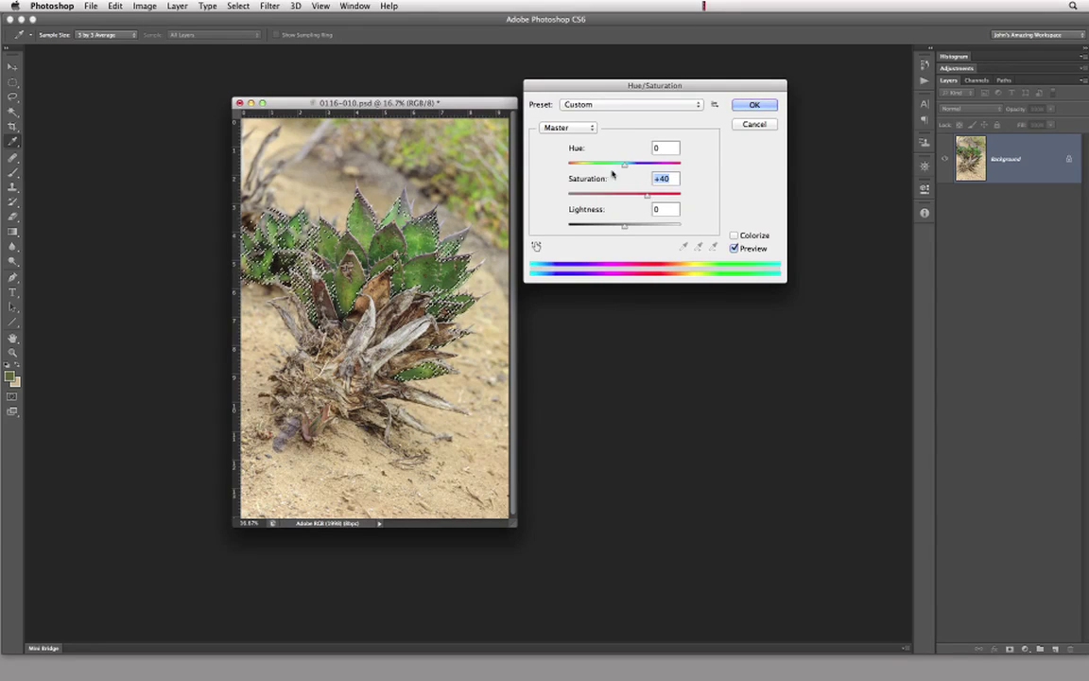
click(626, 166)
drag(626, 167, 668, 172)
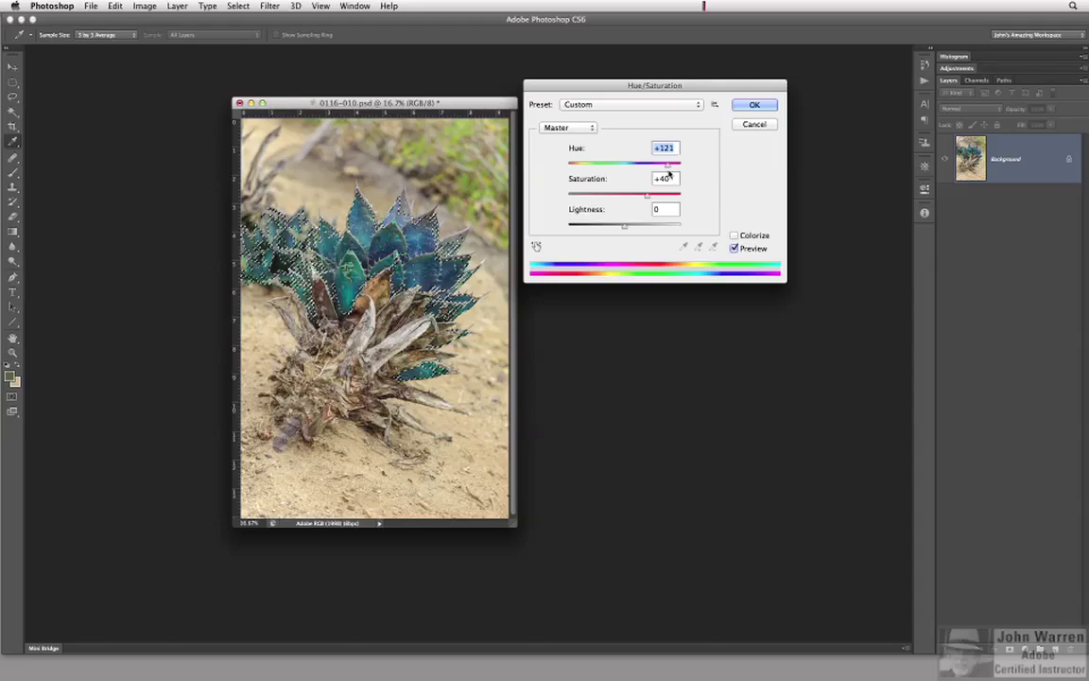
drag(668, 170, 628, 163)
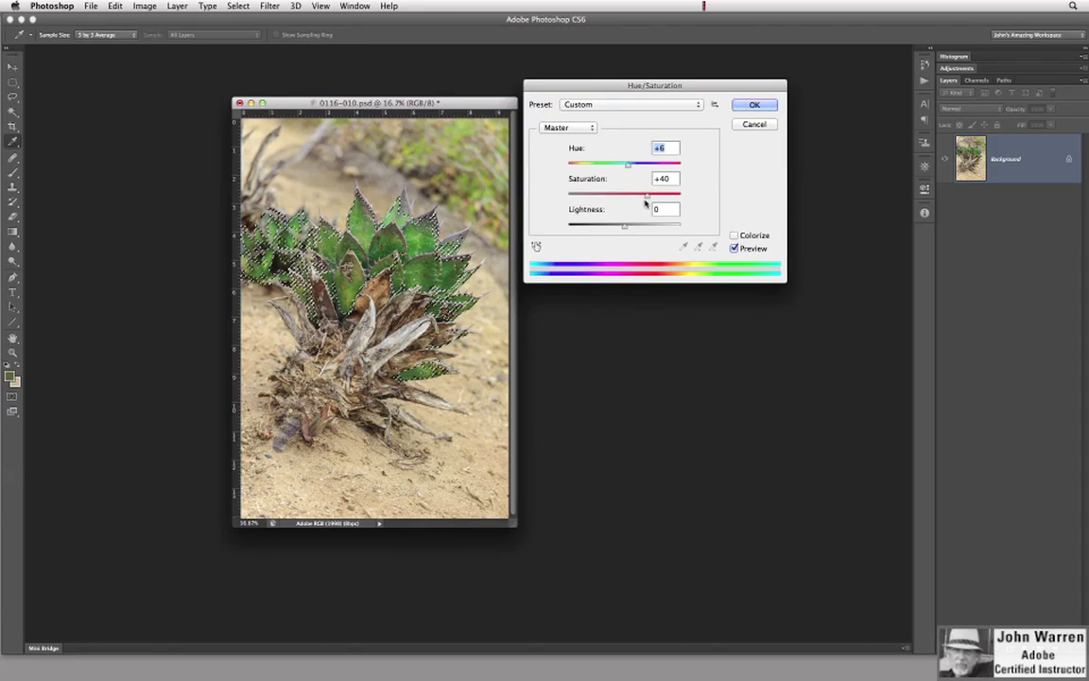
click(742, 104)
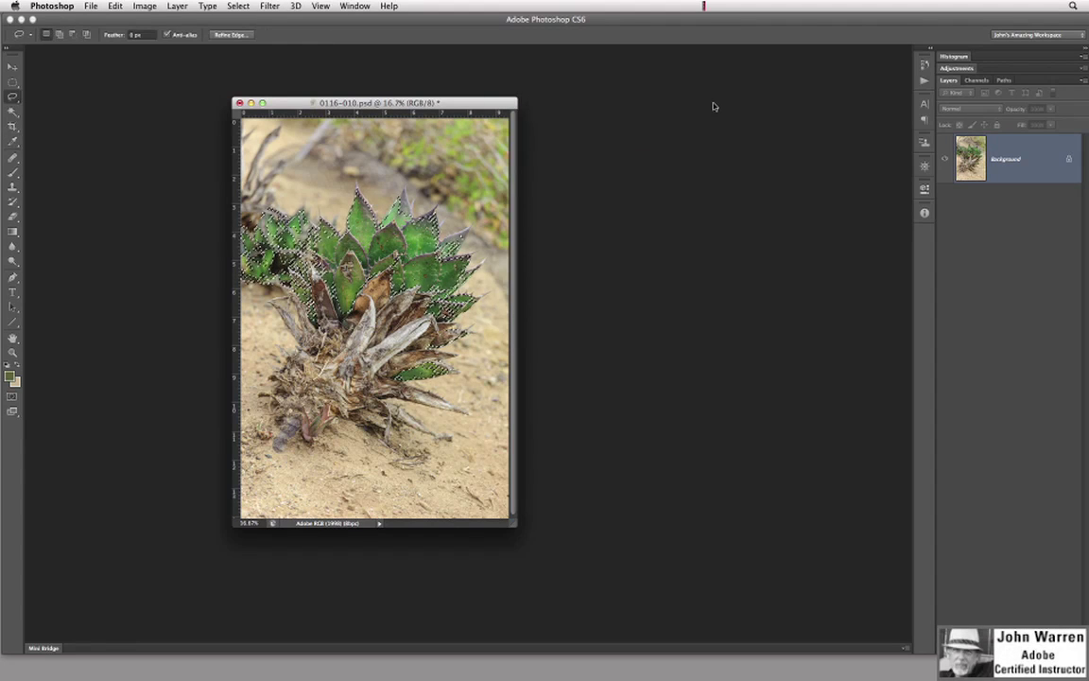
Apply Levels with input values 15, 0.82 and 224 to the selected leaves.
key(super+l)
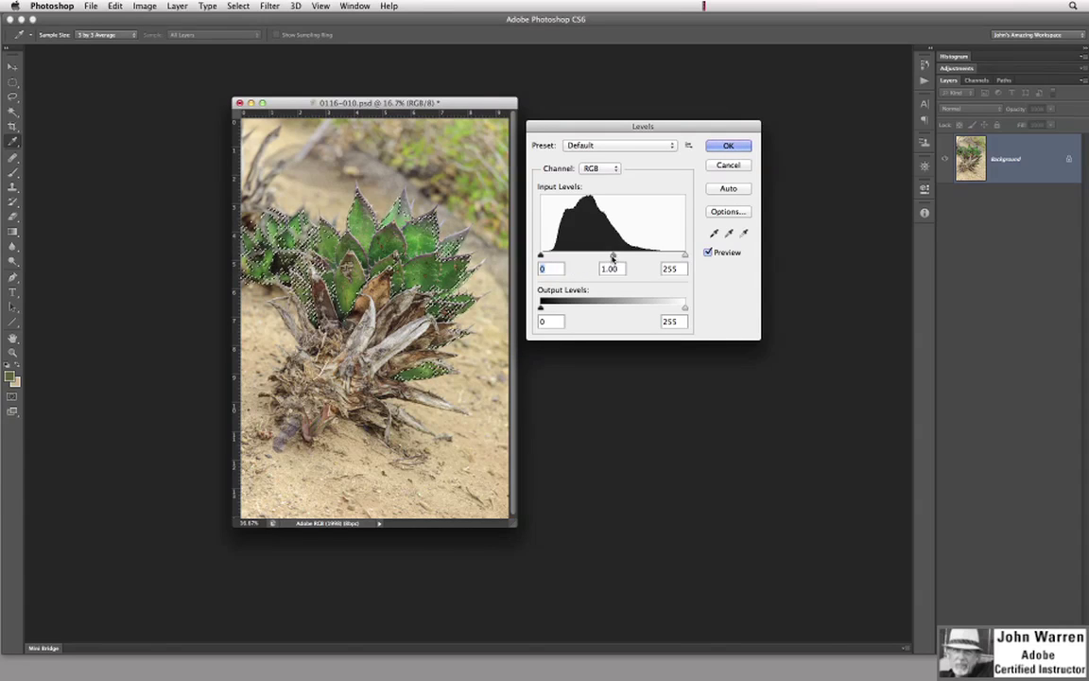
drag(613, 258, 622, 258)
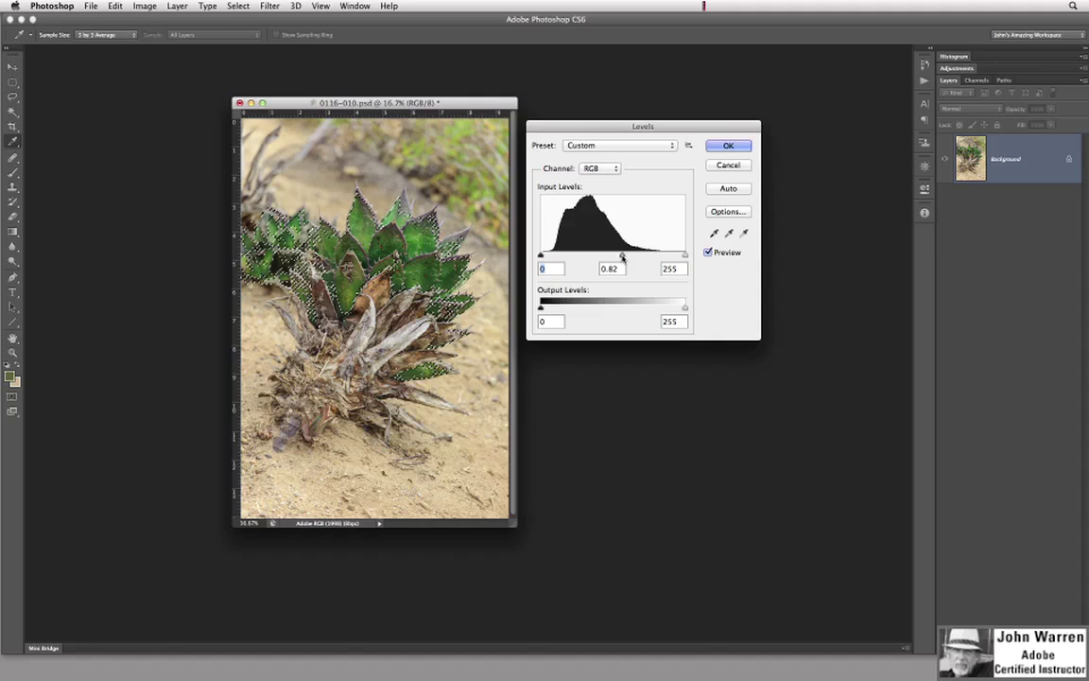
drag(541, 255, 549, 256)
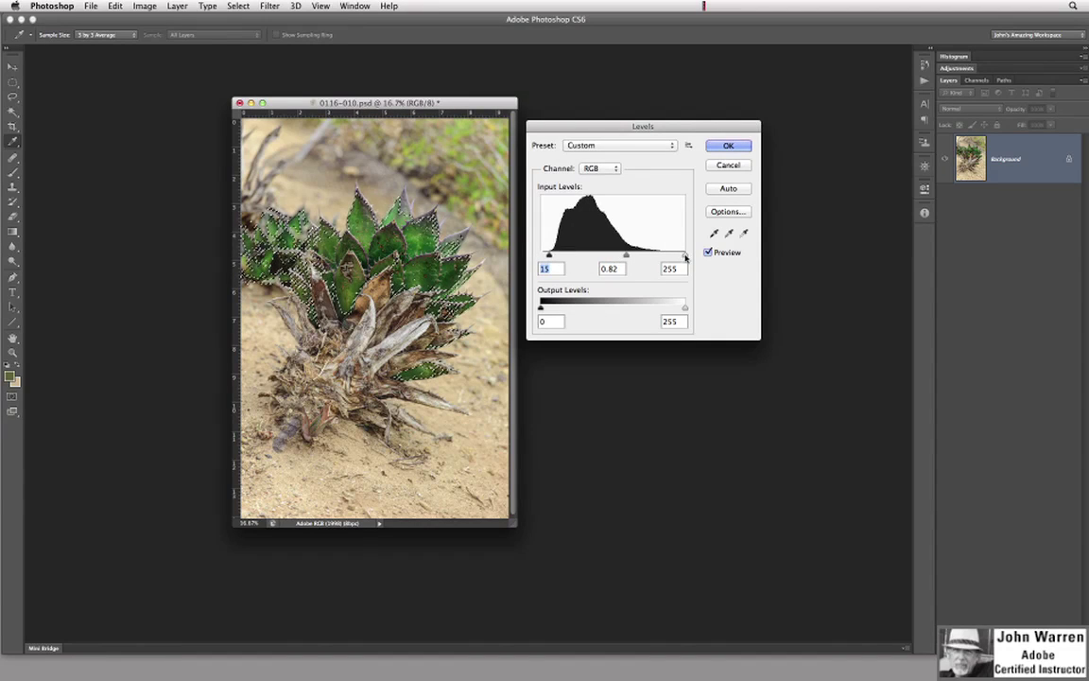
drag(685, 257, 668, 257)
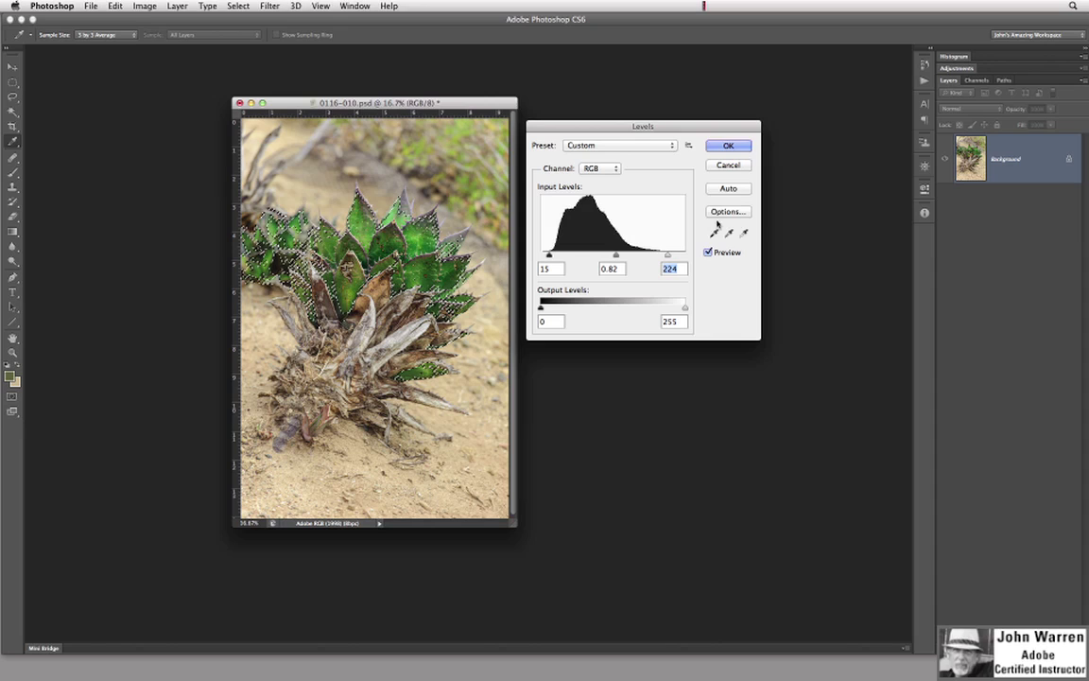
click(728, 146)
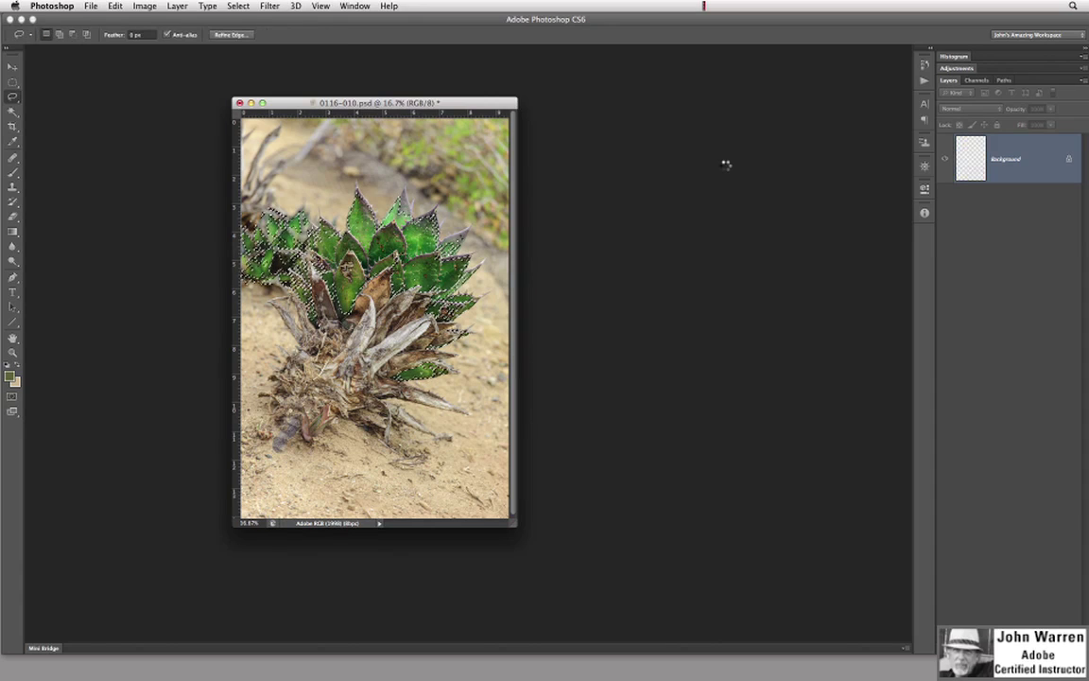
Deselect the enhanced leaves with Cmd+D and open the Select menu.
key(super+d)
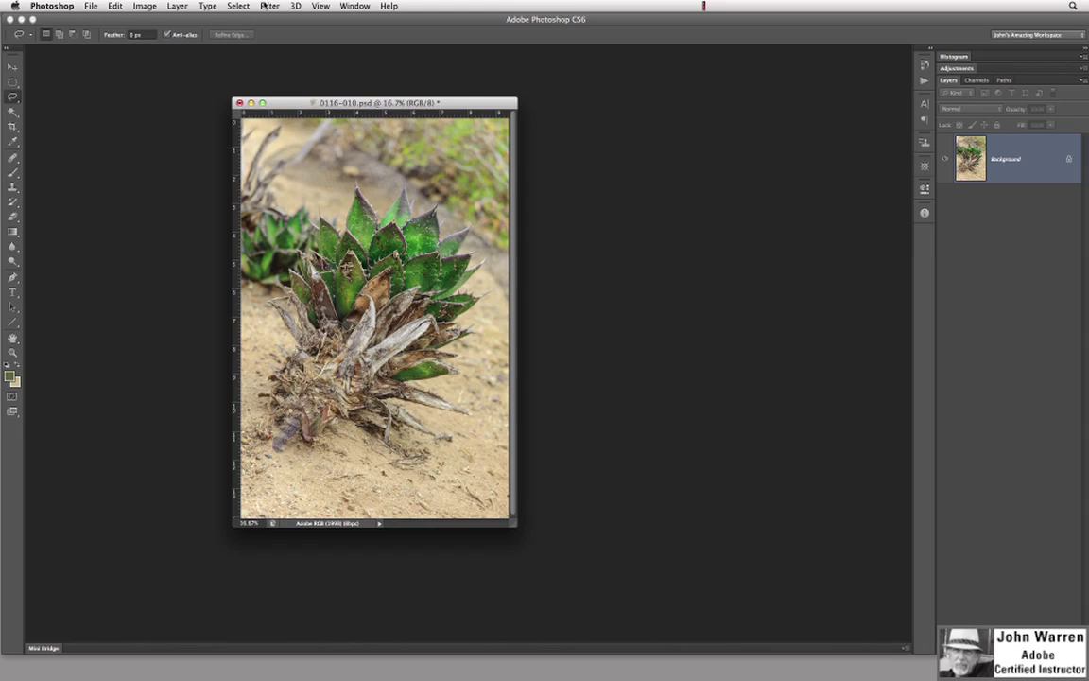
click(235, 6)
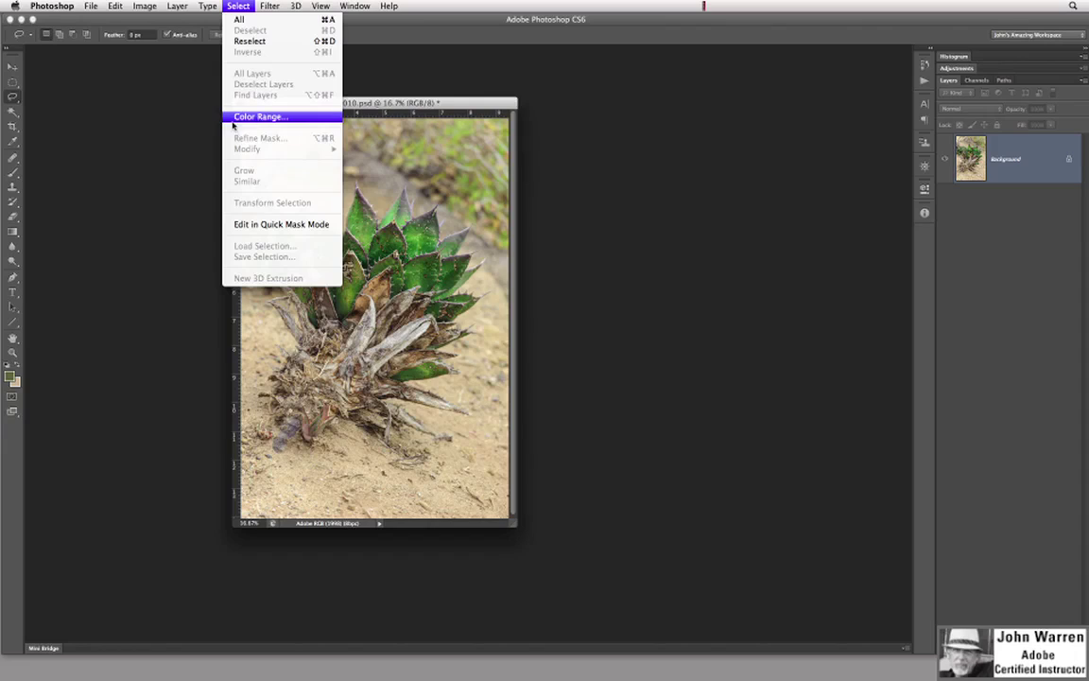